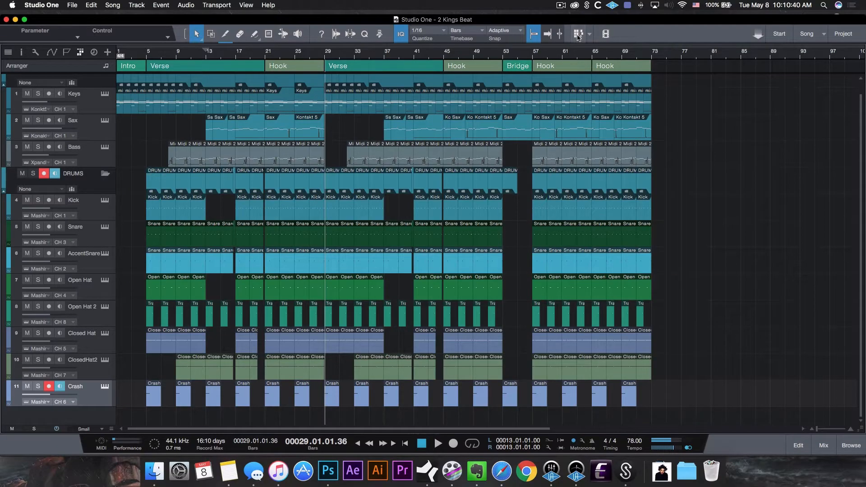
Open the Scratch Pad beside the arrangement and zoom the timeline out
{"action": "left_click", "coordinate": [578, 35]}
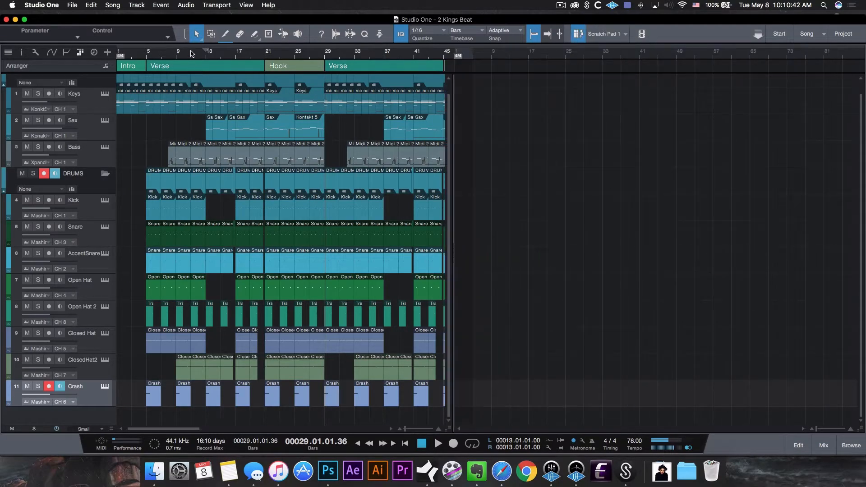
{"action": "left_click_drag", "start_coordinate": [192, 53], "coordinate": [197, 37]}
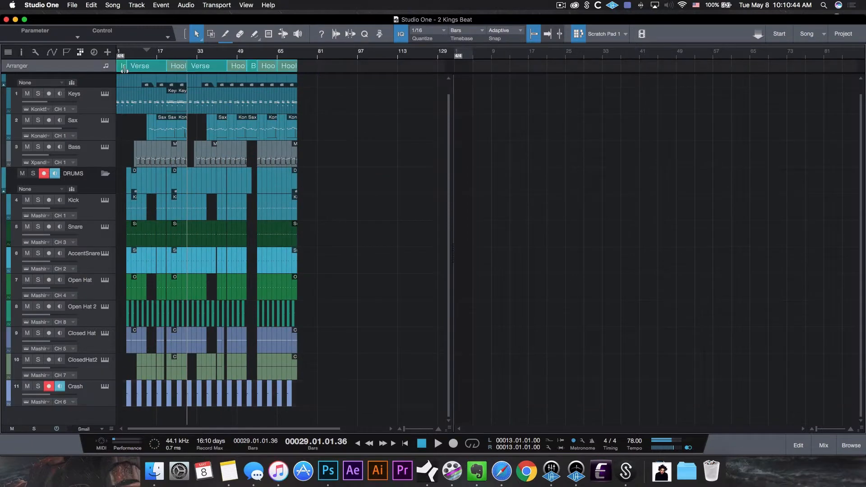
Copy the whole arrangement into the Scratch Pad
{"action": "left_click_drag", "start_coordinate": [122, 68], "coordinate": [492, 68]}
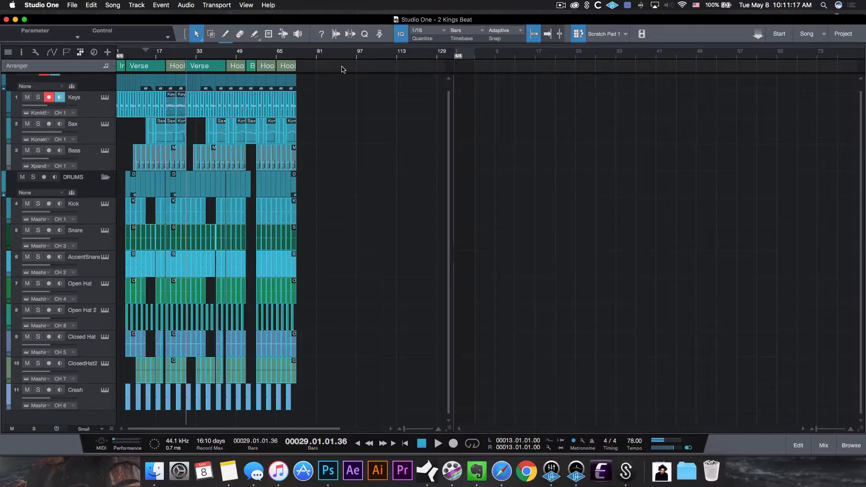
{"action": "left_click_drag", "start_coordinate": [154, 67], "coordinate": [522, 76]}
{"action": "left_click_drag", "start_coordinate": [464, 75], "coordinate": [464, 75]}
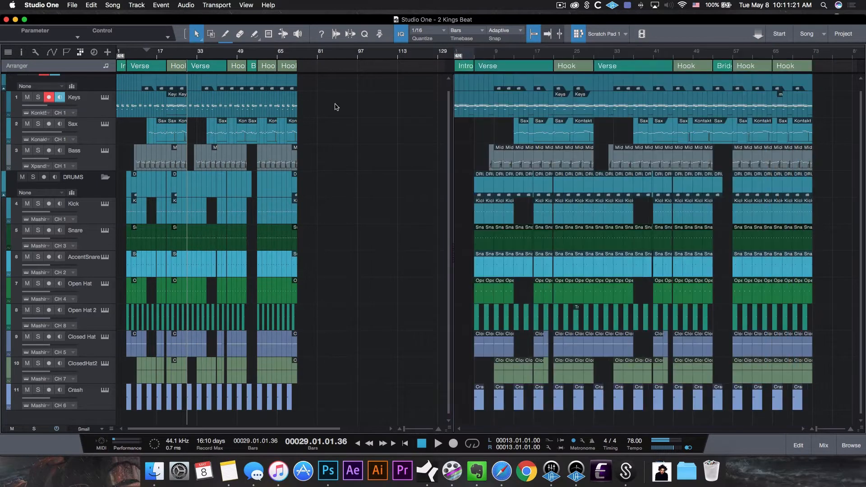
Select and delete all events and arranger sections from the main song
{"action": "key", "text": "ctrl+a"}
{"action": "key", "text": "Delete"}
{"action": "left_click", "coordinate": [289, 66]}
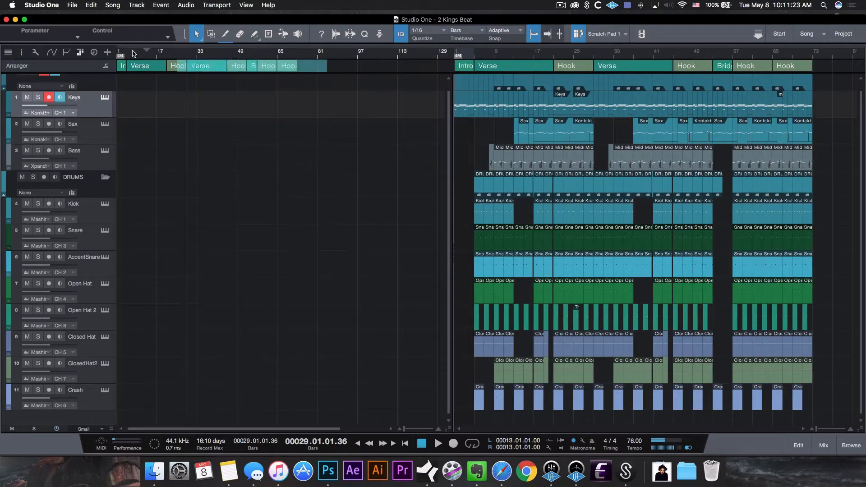
{"action": "key", "text": "ctrl+a"}
{"action": "key", "text": "Delete"}
Bring an 8-bar part from the Scratch Pad back to the song start and show the Arranger track
{"action": "left_click_drag", "start_coordinate": [565, 68], "coordinate": [130, 70]}
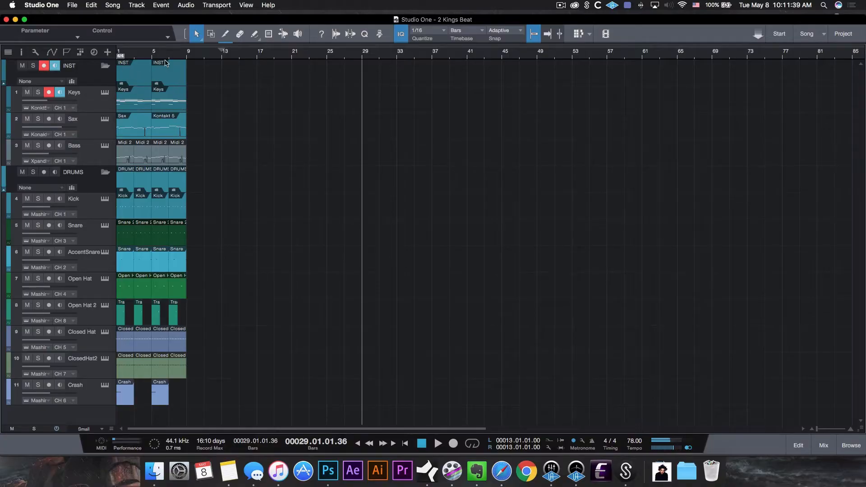
{"action": "left_click", "coordinate": [81, 52]}
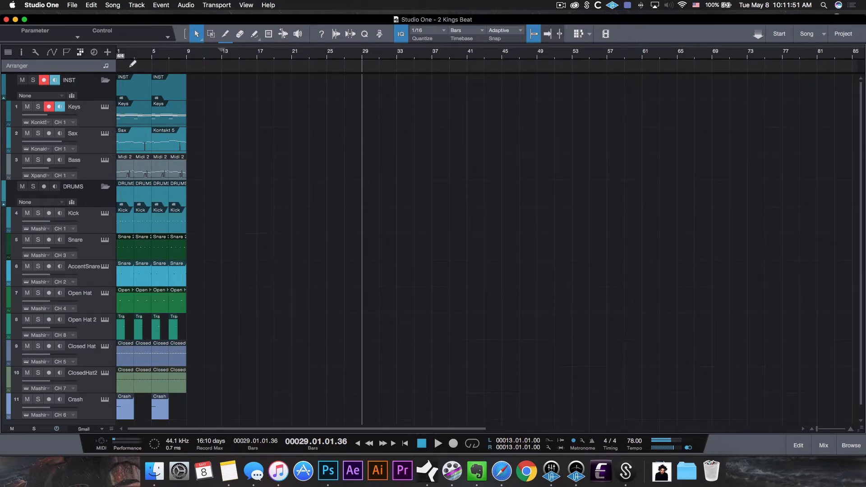
Draw an 8-bar arranger section at the song start and name it Hook
{"action": "left_click_drag", "start_coordinate": [121, 63], "coordinate": [189, 63]}
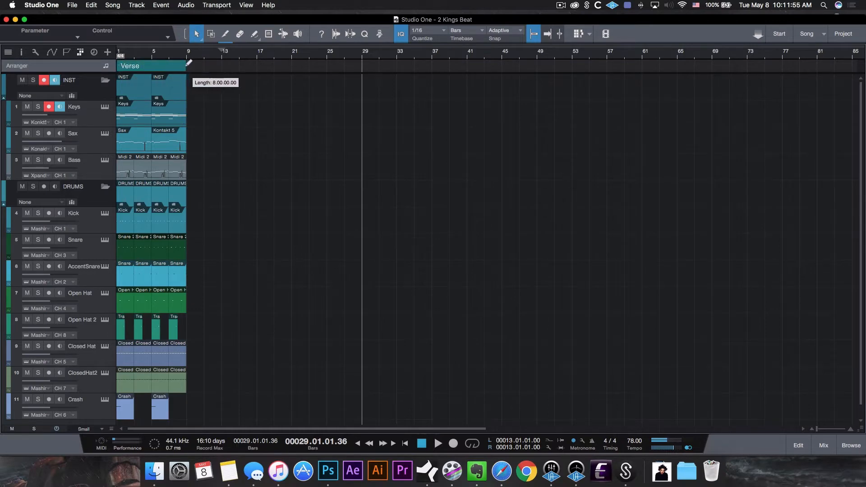
{"action": "right_click", "coordinate": [136, 66]}
{"action": "left_click", "coordinate": [159, 72]}
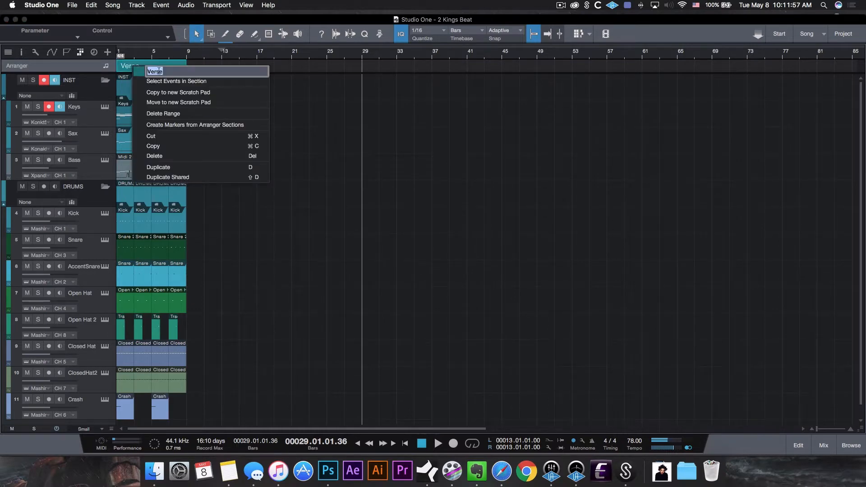
{"action": "type", "text": "Hook"}
{"action": "key", "text": "Return"}
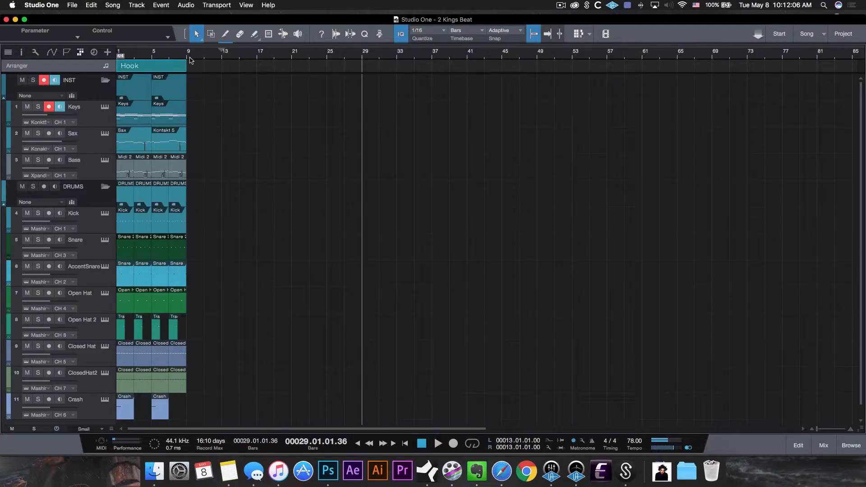
Move the Hook section with its events to start at bar 25
{"action": "key", "text": "w"}
{"action": "key", "text": "w"}
{"action": "left_click_drag", "start_coordinate": [137, 65], "coordinate": [243, 68]}
{"action": "key", "text": "e"}
{"action": "key", "text": "e"}
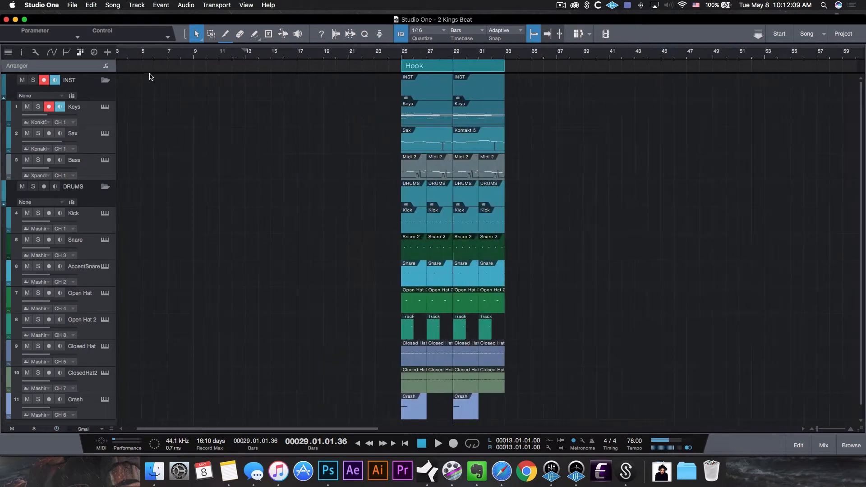
Draw a 4-bar arranger section at the song start and name it Intro
{"action": "left_click_drag", "start_coordinate": [123, 65], "coordinate": [169, 65]}
{"action": "right_click", "coordinate": [133, 67]}
{"action": "left_click", "coordinate": [152, 70]}
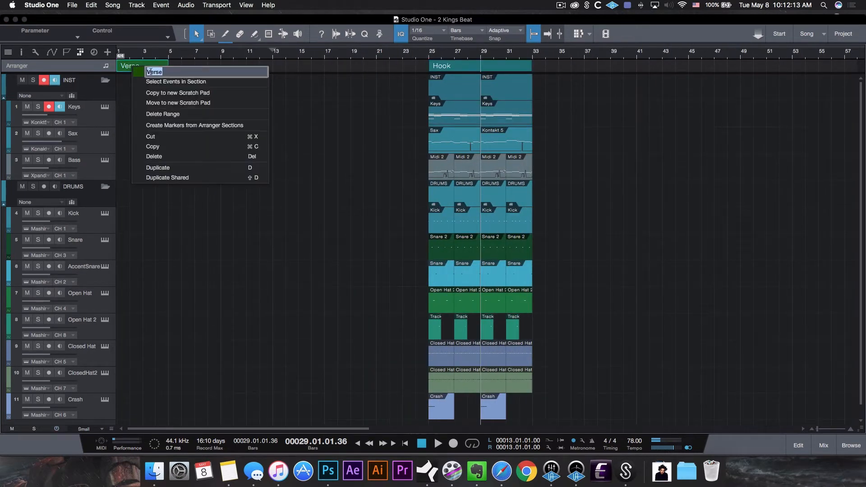
{"action": "type", "text": "Intro"}
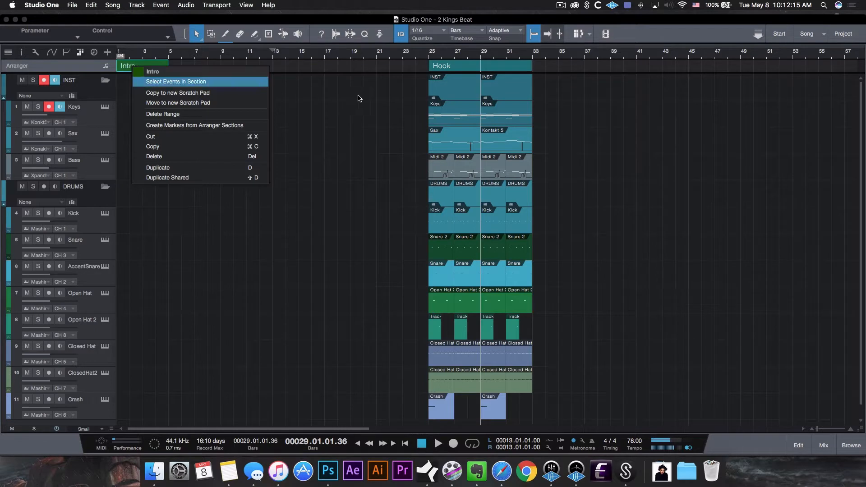
{"action": "key", "text": "Return"}
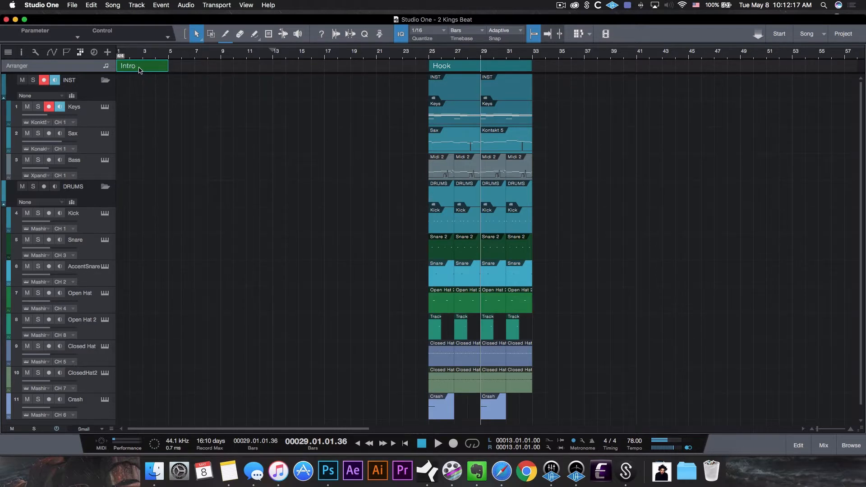
Draw Verse sections after the Intro and delete the extra sections
{"action": "mouse_move", "coordinate": [177, 65]}
{"action": "left_mouse_down"}
{"action": "mouse_move", "coordinate": [246, 67]}
{"action": "mouse_move", "coordinate": [191, 66]}
{"action": "left_mouse_up"}
{"action": "left_click_drag", "start_coordinate": [192, 67], "coordinate": [290, 68]}
{"action": "left_click", "coordinate": [379, 53]}
{"action": "left_click_drag", "start_coordinate": [363, 88], "coordinate": [254, 88]}
{"action": "left_click", "coordinate": [256, 70]}
{"action": "key", "text": "Delete"}
{"action": "key", "text": "Delete"}
{"action": "key", "text": "Delete"}
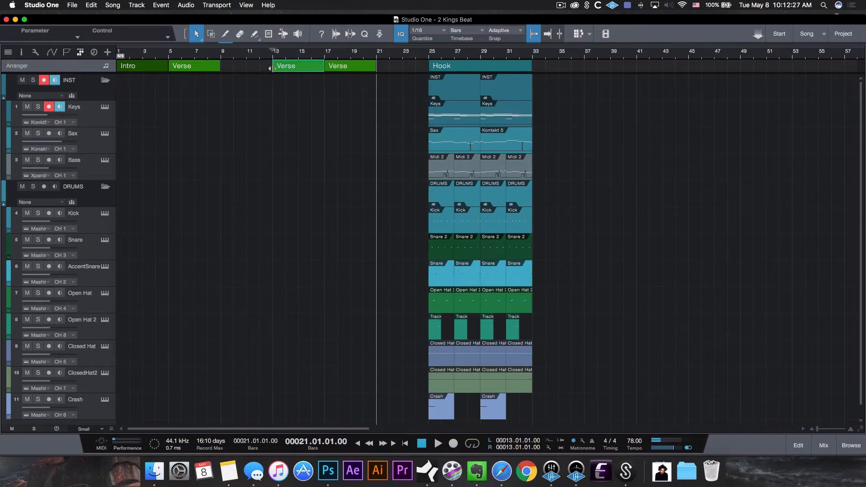
Extend the Verse to end at bar 21 and move the Hook to start at bar 21
{"action": "left_click_drag", "start_coordinate": [221, 66], "coordinate": [376, 66]}
{"action": "left_click_drag", "start_coordinate": [446, 72], "coordinate": [394, 71]}
{"action": "scroll", "coordinate": [359, 50], "scroll_direction": "down", "scroll_amount": 4}
{"action": "left_click", "coordinate": [160, 67]}
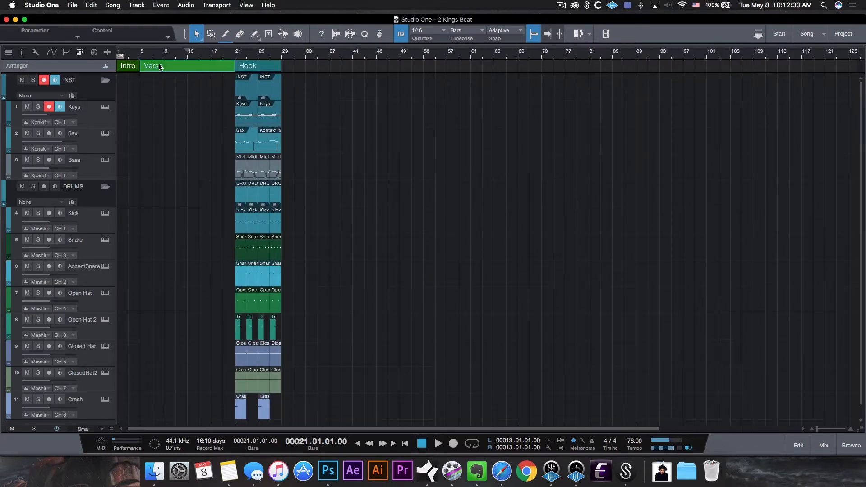
Copy the Verse after the Hook at bar 29, then copy the Hook after that second Verse at bar 45
{"action": "left_click_drag", "start_coordinate": [154, 64], "coordinate": [293, 75]}
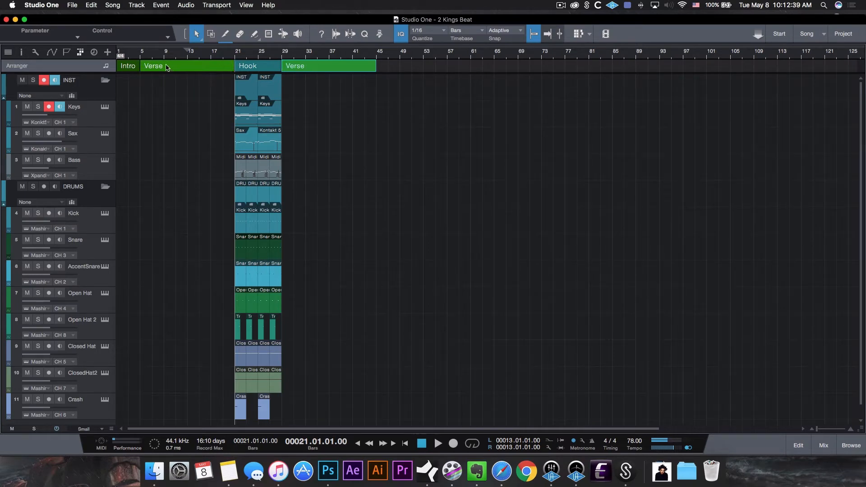
{"action": "left_click", "coordinate": [251, 70]}
{"action": "left_click_drag", "start_coordinate": [255, 68], "coordinate": [449, 68]}
Rename the section following the second Hook as Bridge
{"action": "right_click", "coordinate": [453, 70]}
{"action": "left_click", "coordinate": [456, 71]}
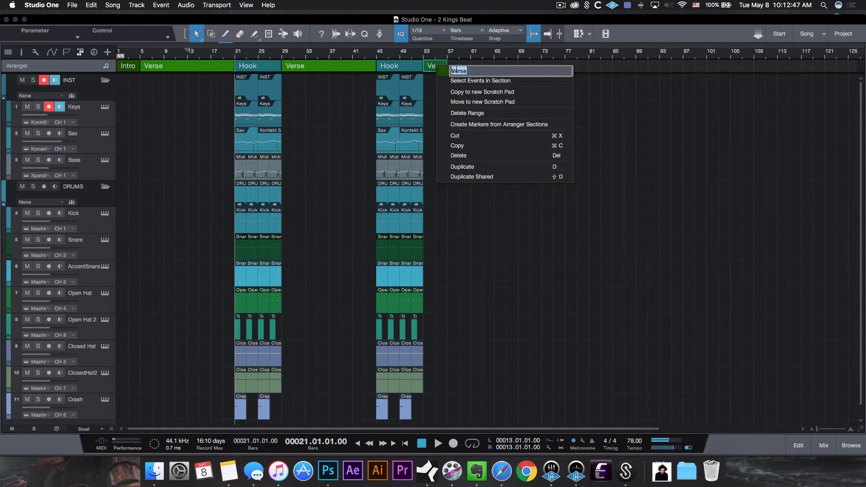
{"action": "type", "text": "Bridge"}
{"action": "key", "text": "Return"}
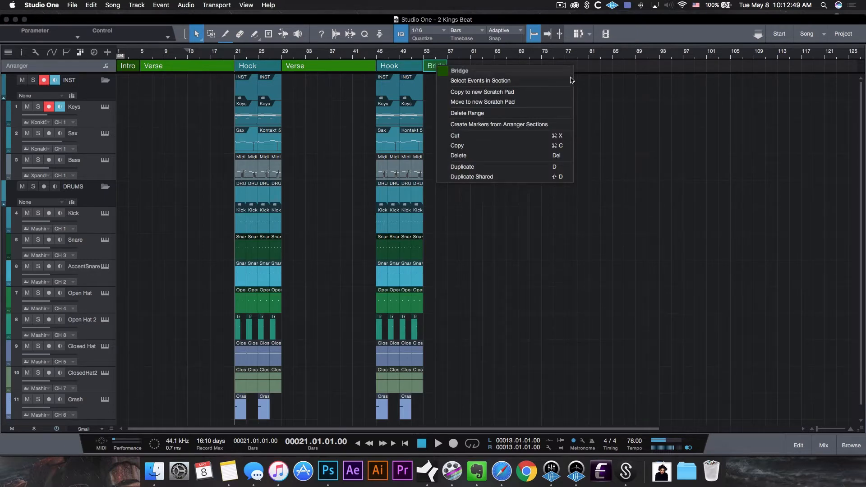
Copy the Hook after the Bridge and duplicate it to add a second closing Hook
{"action": "left_click", "coordinate": [647, 81]}
{"action": "left_click_drag", "start_coordinate": [403, 67], "coordinate": [466, 67]}
{"action": "key", "text": "d"}
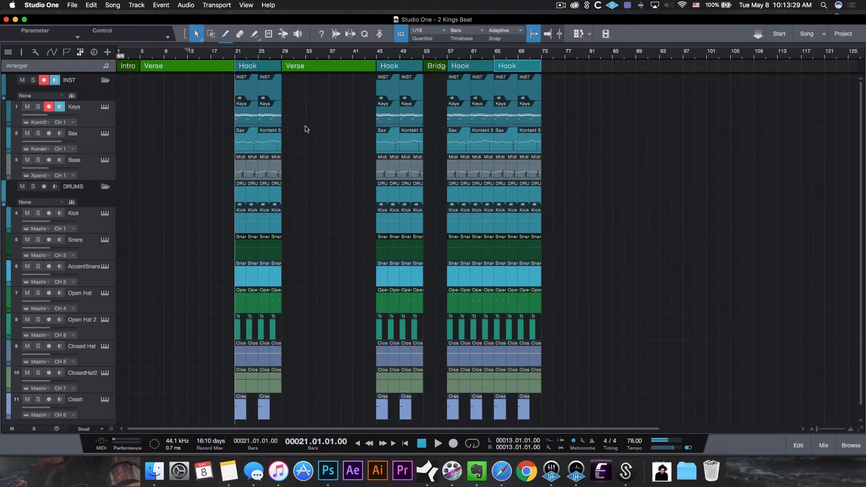
Arrange Keys events to fill the Intro and first Verse, deleting an unwanted Keys clip
{"action": "left_click_drag", "start_coordinate": [306, 127], "coordinate": [124, 116]}
{"action": "left_click_drag", "start_coordinate": [126, 53], "coordinate": [127, 71]}
{"action": "left_click", "coordinate": [231, 112]}
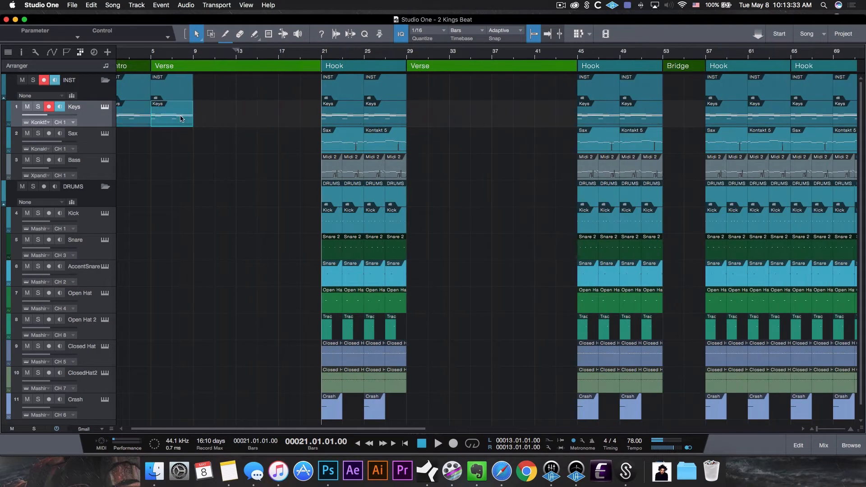
{"action": "left_click", "coordinate": [180, 119]}
{"action": "key", "text": "Delete"}
{"action": "left_click_drag", "start_coordinate": [448, 124], "coordinate": [337, 120]}
{"action": "left_click_drag", "start_coordinate": [345, 121], "coordinate": [175, 118]}
{"action": "left_click_drag", "start_coordinate": [258, 119], "coordinate": [174, 118]}
{"action": "left_click_drag", "start_coordinate": [181, 119], "coordinate": [266, 119]}
{"action": "scroll", "coordinate": [222, 53], "scroll_direction": "down", "scroll_amount": 3}
{"action": "left_click_drag", "start_coordinate": [218, 135], "coordinate": [153, 106]}
{"action": "left_click", "coordinate": [162, 68]}
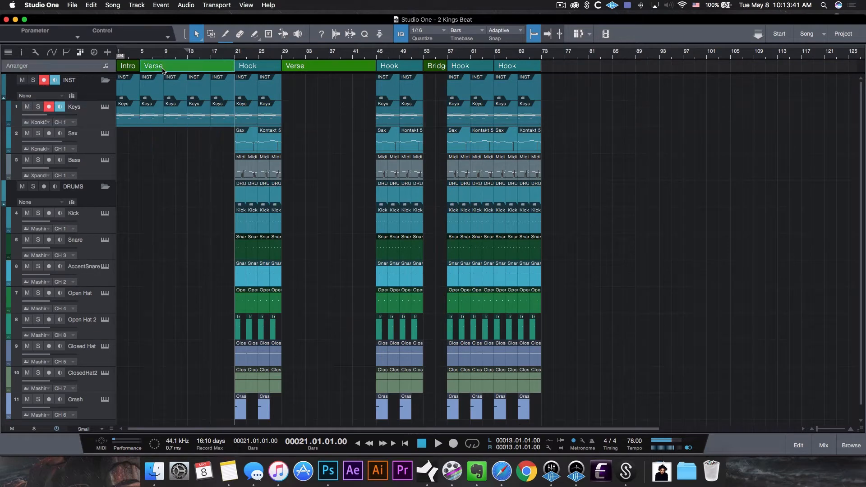
Copy the Keys events into the second Verse and across the Bridge
{"action": "left_click_drag", "start_coordinate": [192, 62], "coordinate": [340, 130]}
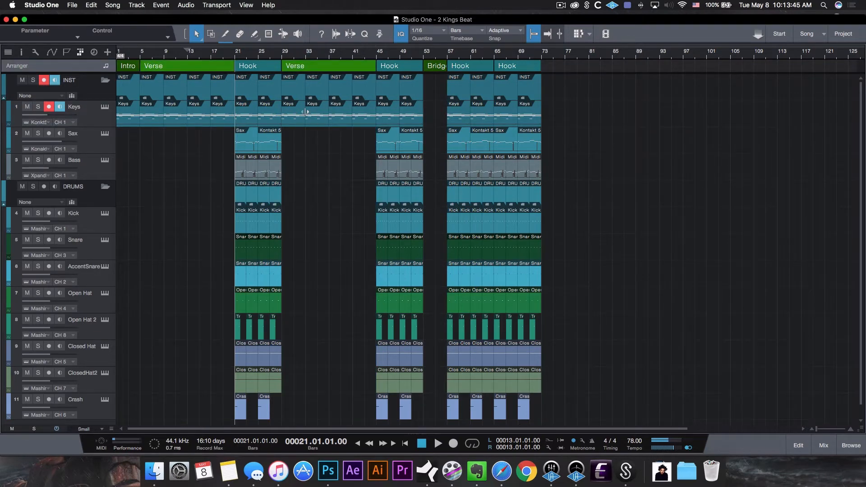
{"action": "left_click_drag", "start_coordinate": [391, 119], "coordinate": [436, 116]}
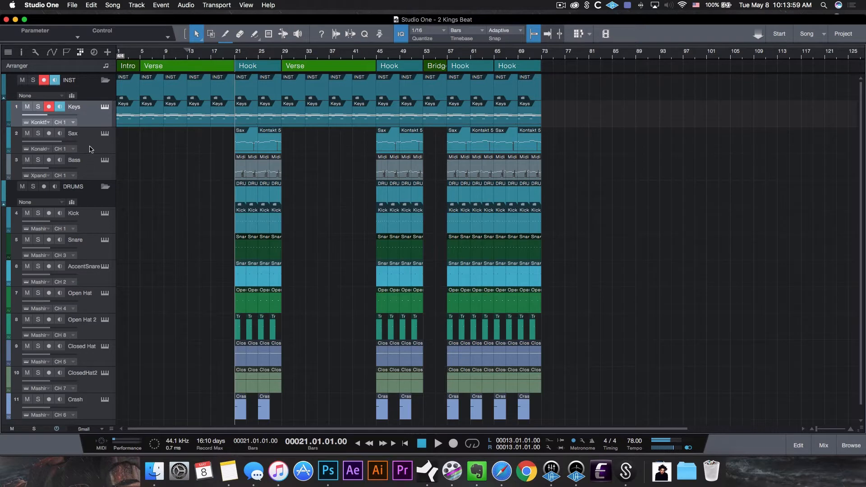
{"action": "left_click", "coordinate": [105, 81]}
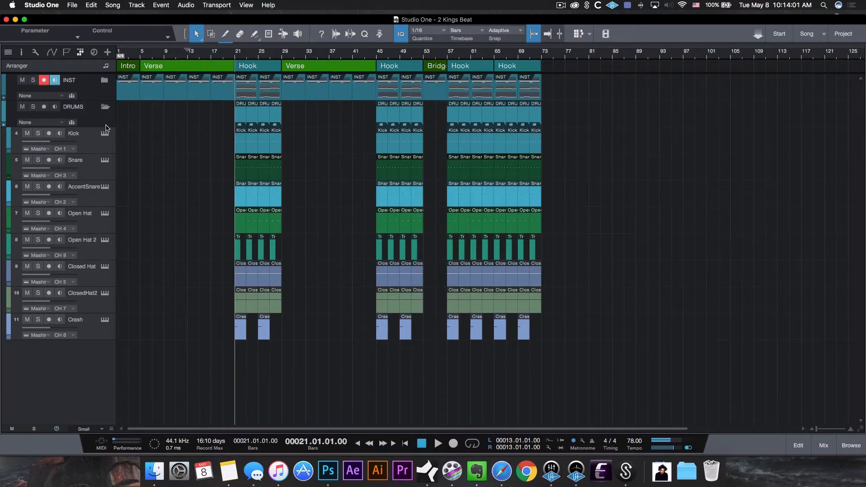
{"action": "left_click", "coordinate": [104, 108]}
{"action": "left_click", "coordinate": [104, 108]}
{"action": "left_click", "coordinate": [105, 81]}
Try copying the Hook's drum events into the first Verse and undo it
{"action": "left_click_drag", "start_coordinate": [235, 57], "coordinate": [234, 69]}
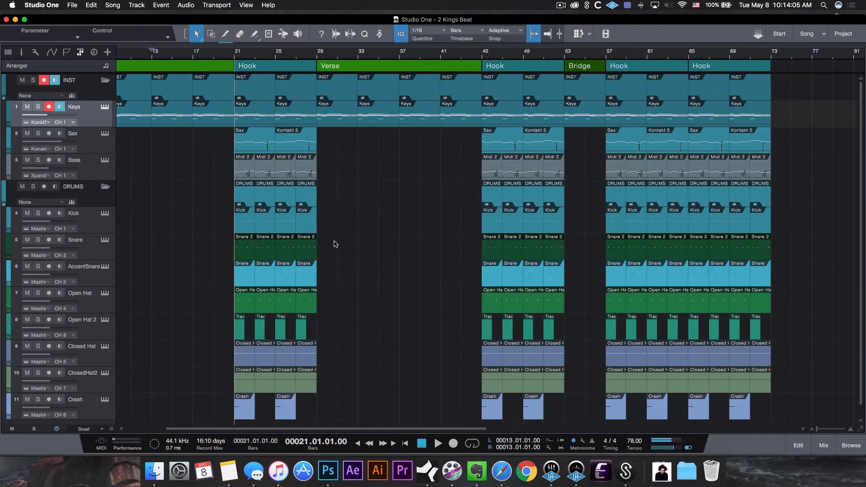
{"action": "left_click_drag", "start_coordinate": [344, 216], "coordinate": [246, 323]}
{"action": "left_click_drag", "start_coordinate": [249, 224], "coordinate": [185, 230]}
{"action": "key", "text": "super+z"}
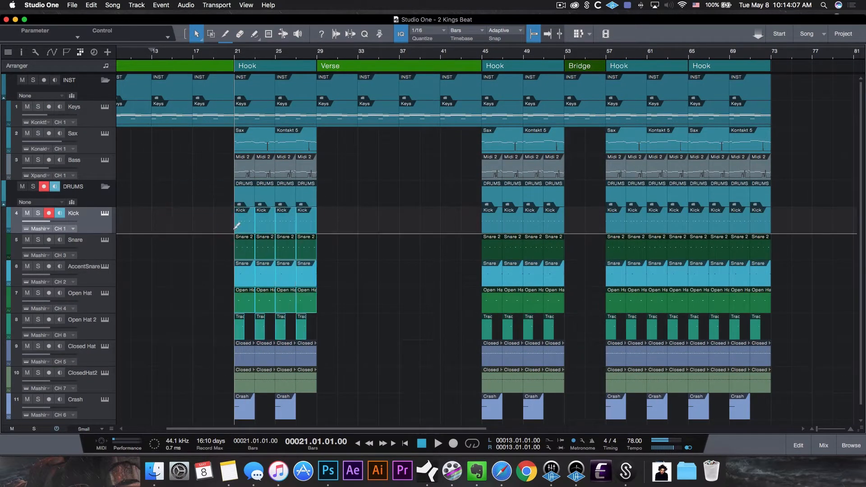
Copy the Hook's drum events across the first Verse to fill bars 5 to 21
{"action": "left_click", "coordinate": [335, 195]}
{"action": "left_click_drag", "start_coordinate": [335, 195], "coordinate": [152, 198]}
{"action": "scroll", "coordinate": [197, 53], "scroll_direction": "down", "scroll_amount": 5}
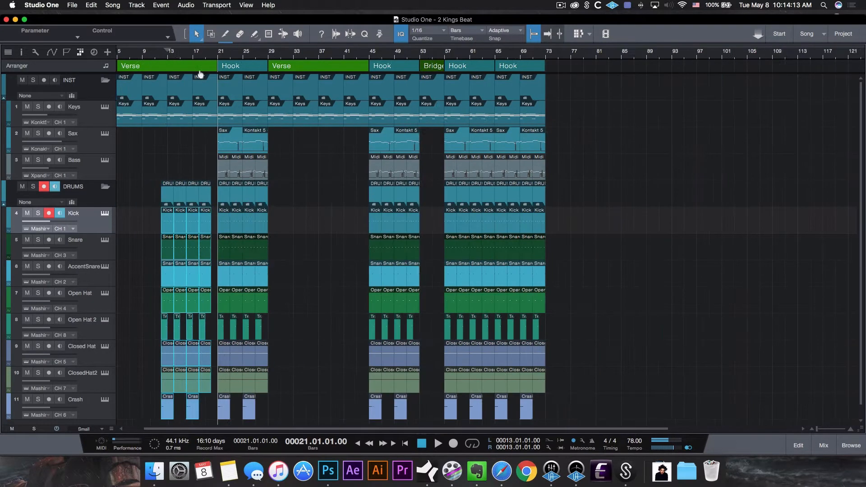
{"action": "scroll", "coordinate": [258, 159], "scroll_direction": "left", "scroll_amount": 2}
{"action": "mouse_move", "coordinate": [186, 195]}
{"action": "left_mouse_down"}
{"action": "mouse_move", "coordinate": [155, 197]}
{"action": "mouse_move", "coordinate": [155, 188]}
{"action": "mouse_move", "coordinate": [192, 194]}
{"action": "left_mouse_up"}
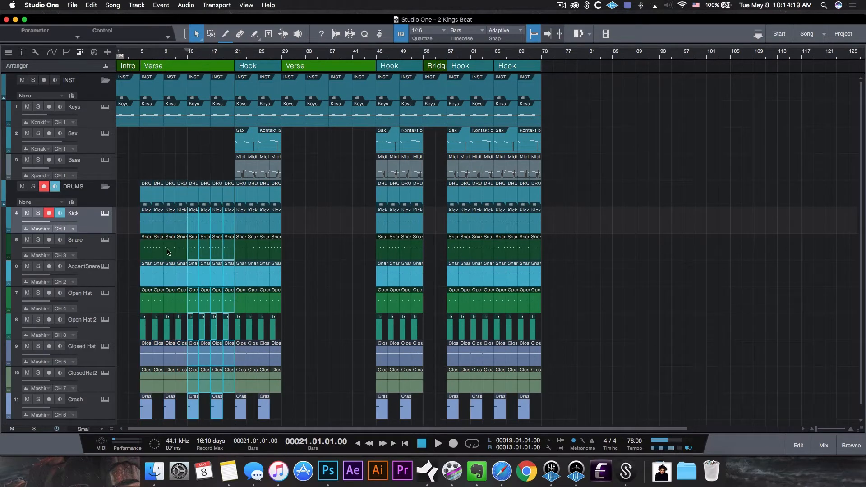
Copy the first Verse section onto the second Verse and play the arrangement from the beginning
{"action": "left_click_drag", "start_coordinate": [190, 69], "coordinate": [330, 68]}
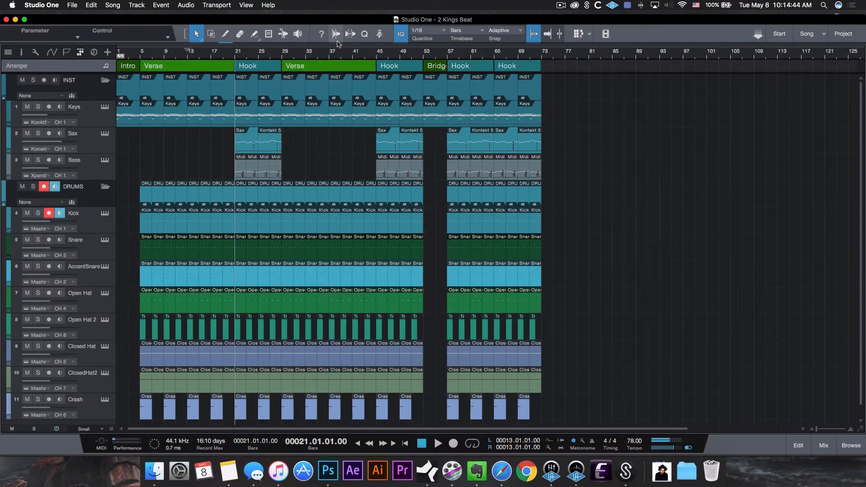
{"action": "key", "text": "Home"}
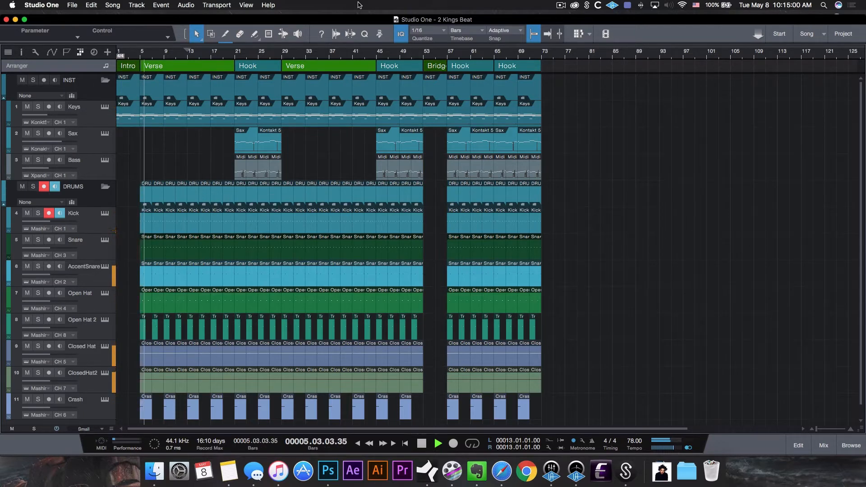
{"action": "key", "text": "space"}
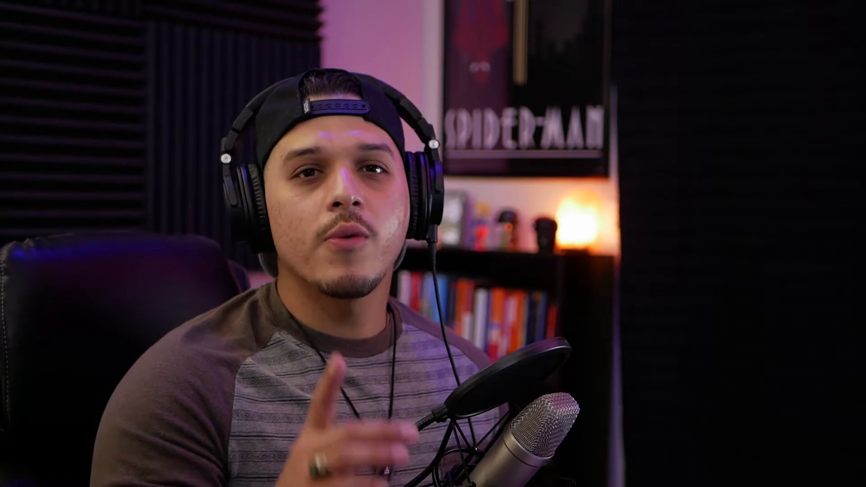